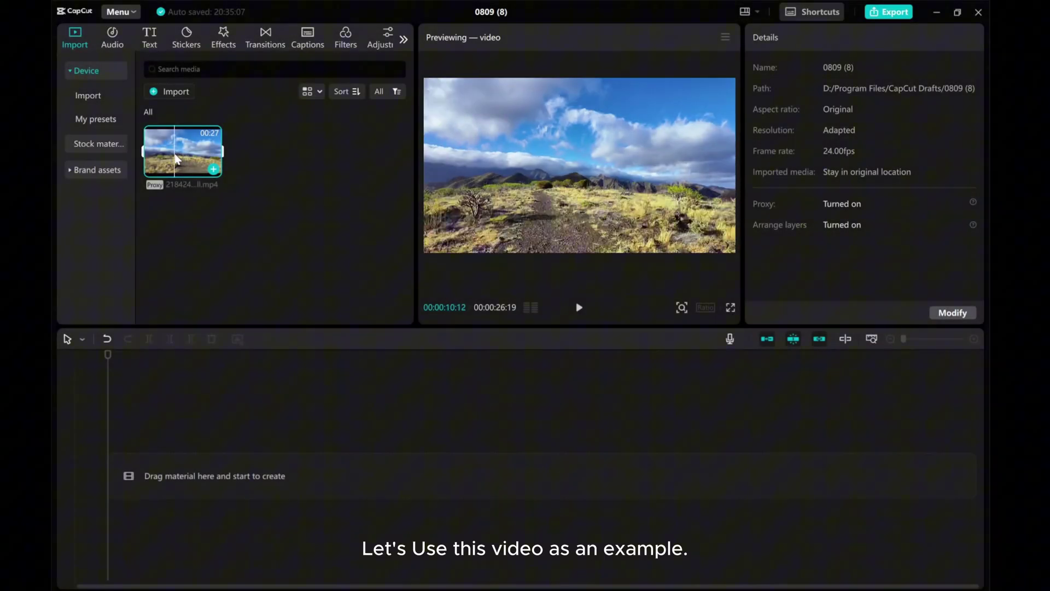
# - Drag the landscape clip from the media panel onto the timeline
pyautogui.moveTo(167, 148); pyautogui.dragTo(172, 469)
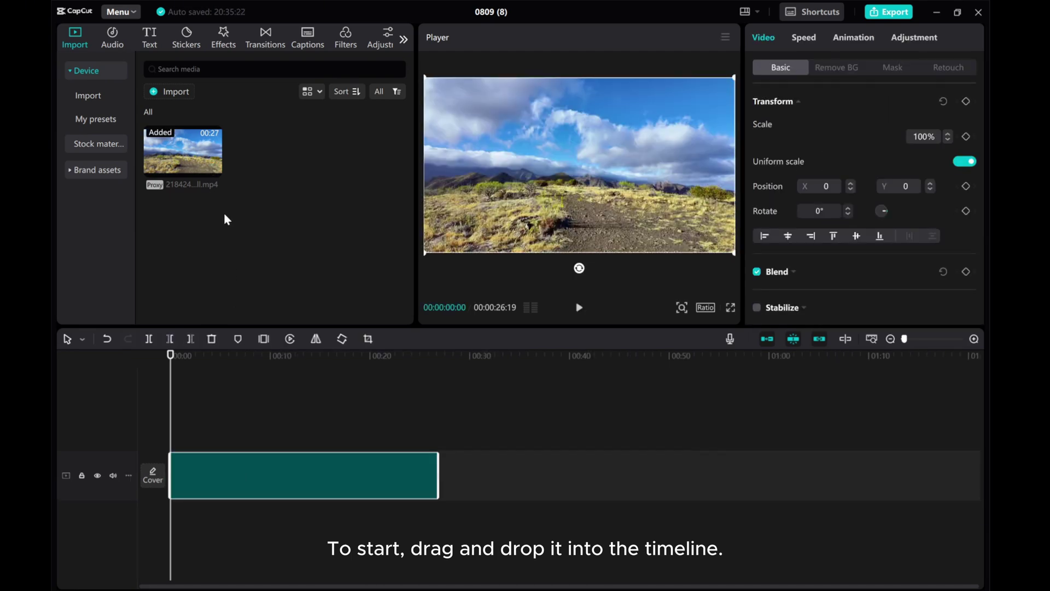
# - Add the Blue Grey filter from the Filters library to the timeline
pyautogui.click(345, 39)
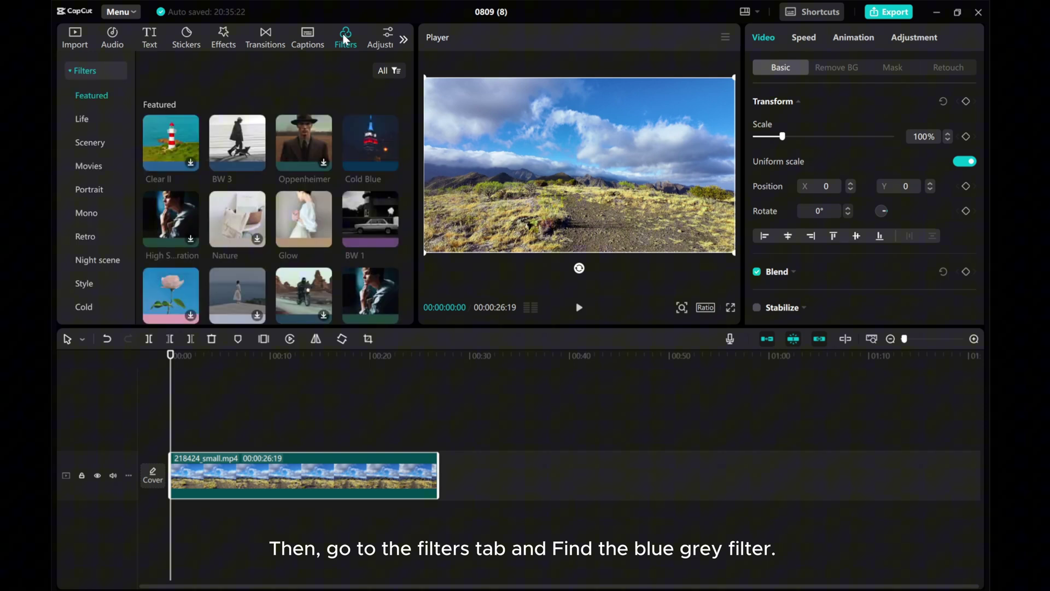
pyautogui.scroll(-3, 237, 156)
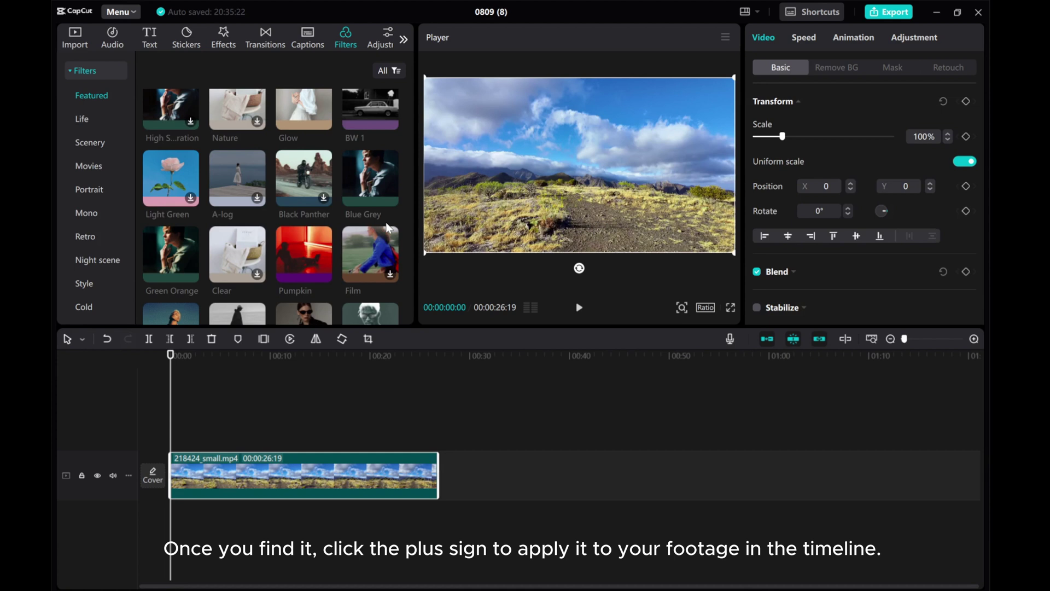
pyautogui.click(389, 199)
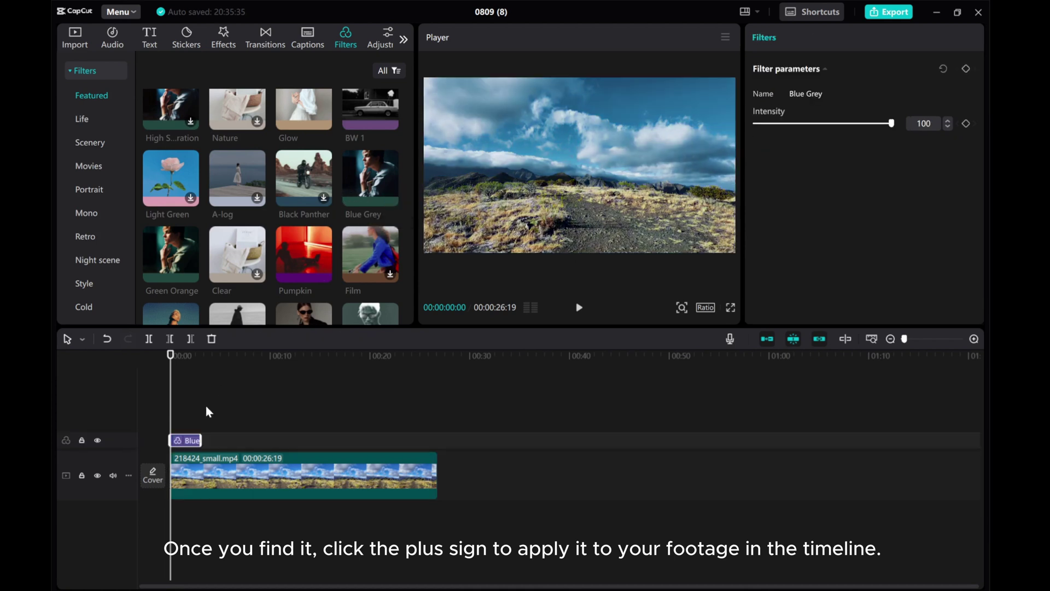
# - Stretch the Blue Grey filter to the clip's end and set its intensity to 80
pyautogui.moveTo(197, 439); pyautogui.dragTo(435, 450)
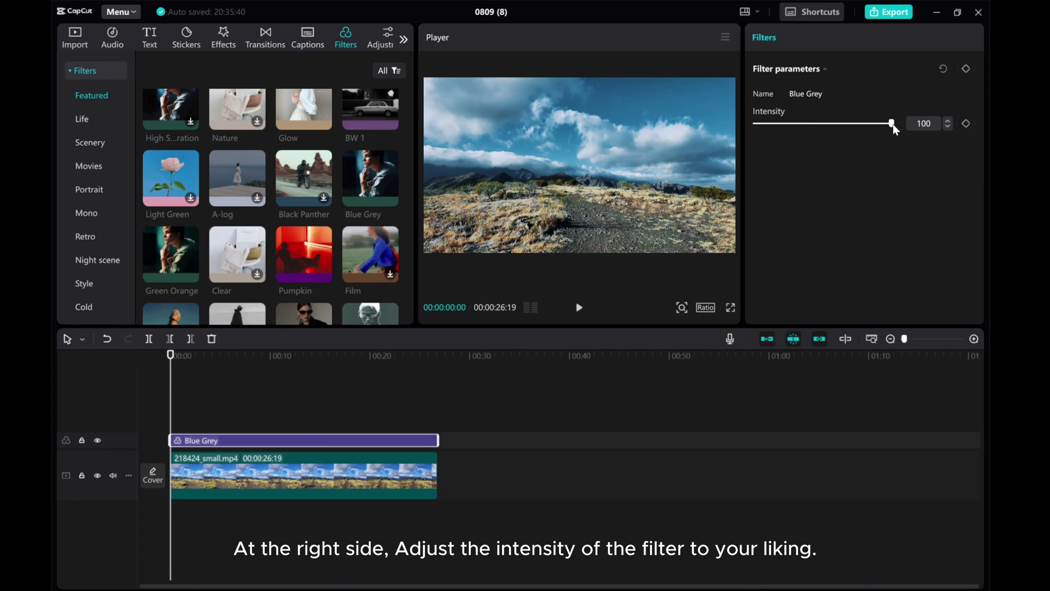
pyautogui.moveTo(892, 124); pyautogui.dragTo(869, 127)
pyautogui.moveTo(868, 127); pyautogui.dragTo(862, 127)
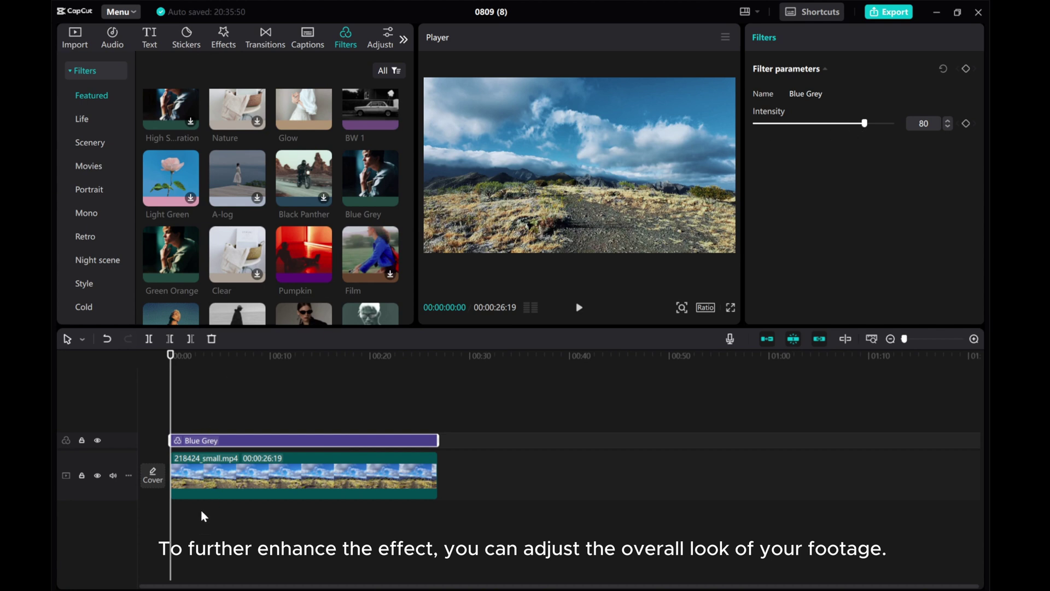
# - In the clip's Basic adjustments, set temperature to -14 and exposure to 7
pyautogui.click(267, 471)
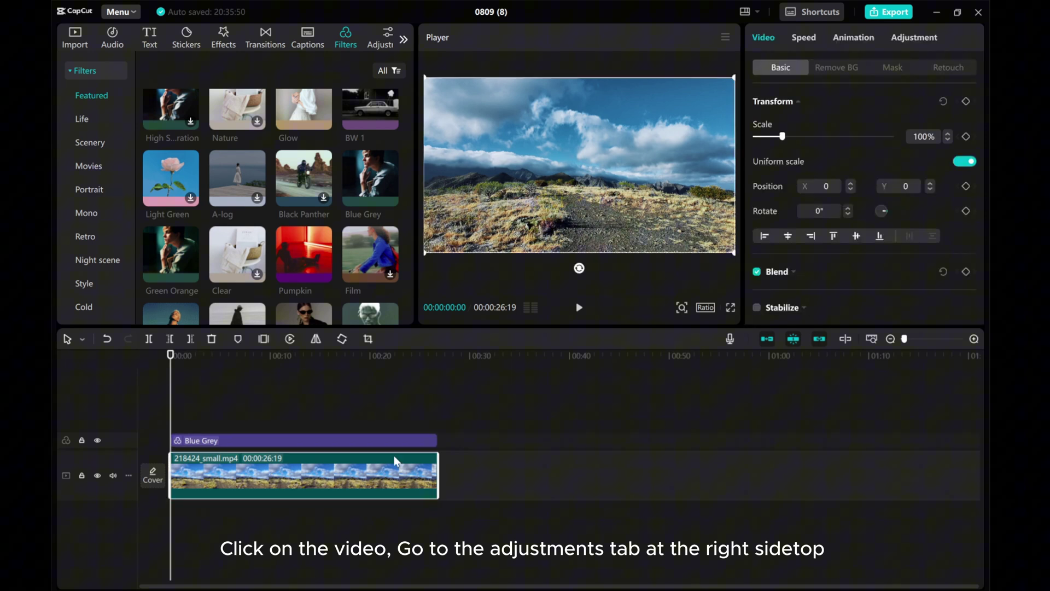
pyautogui.click(911, 38)
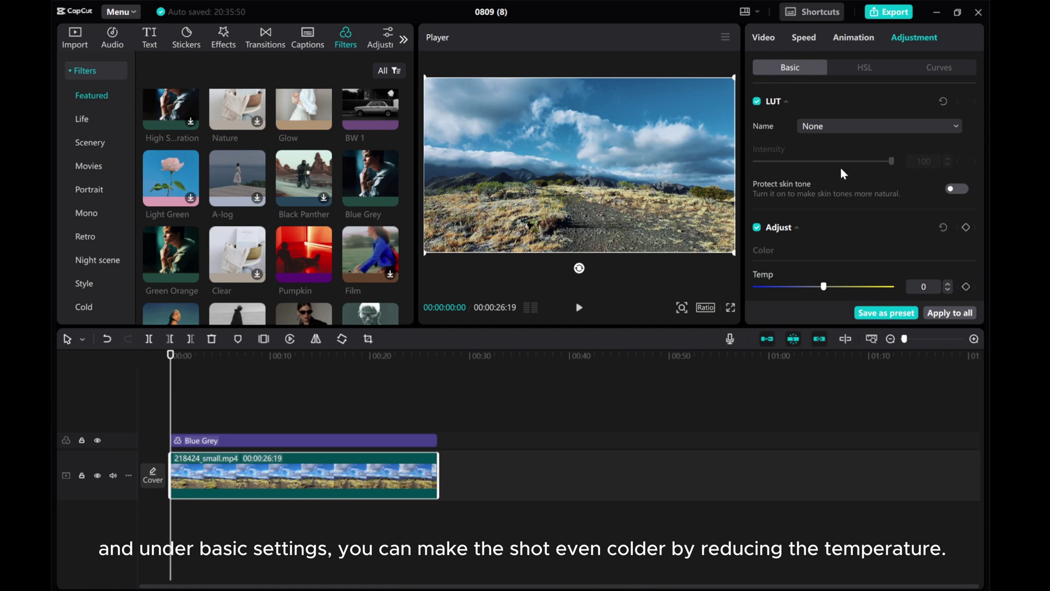
pyautogui.scroll(-1, 857, 190)
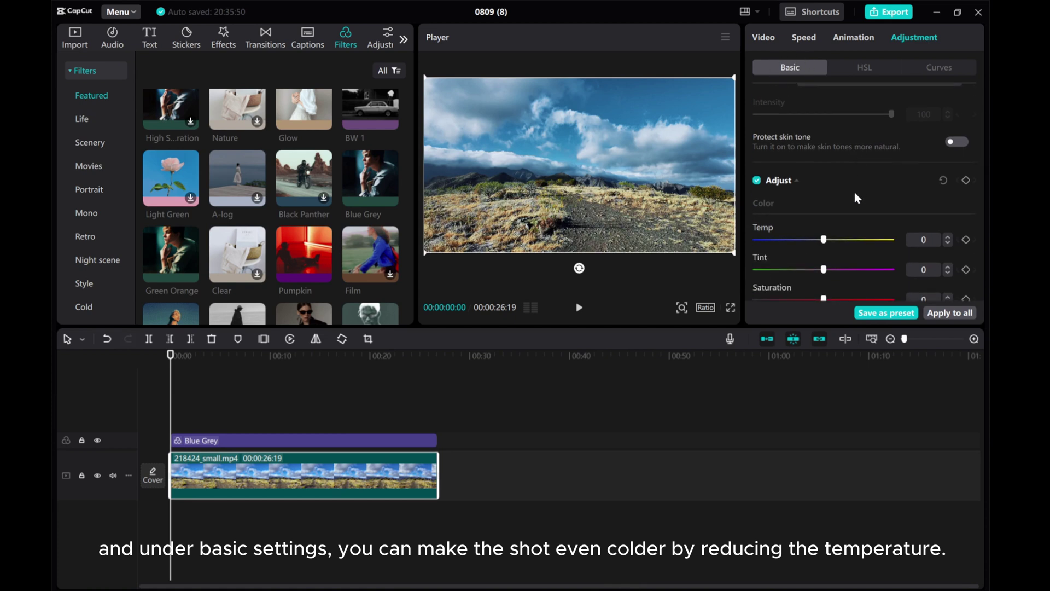
pyautogui.scroll(-1, 849, 194)
pyautogui.moveTo(823, 192); pyautogui.dragTo(804, 194)
pyautogui.scroll(-2, 808, 211)
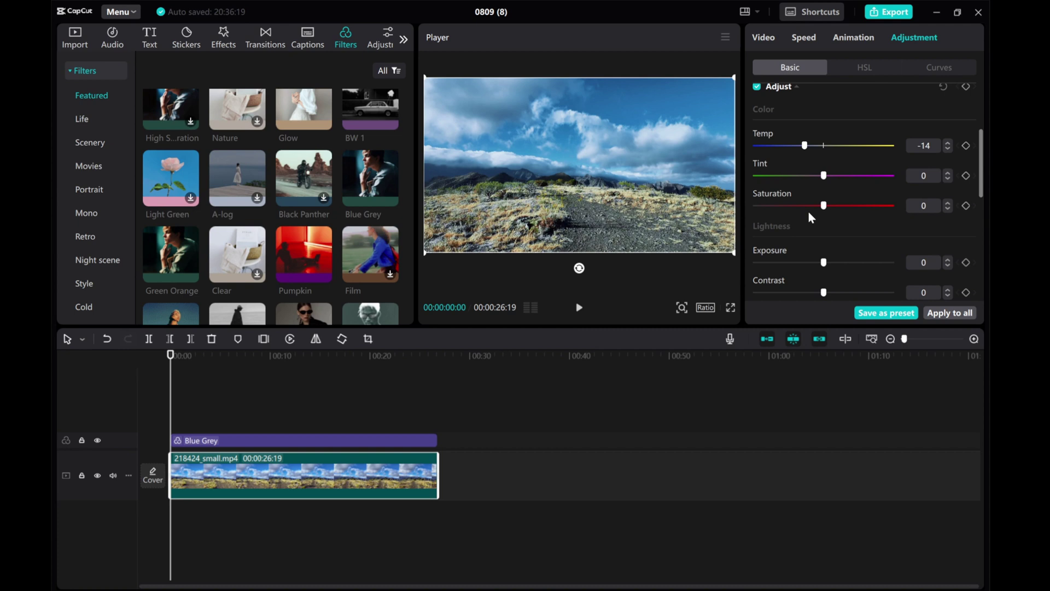
pyautogui.scroll(-1, 807, 211)
pyautogui.scroll(-1, 813, 218)
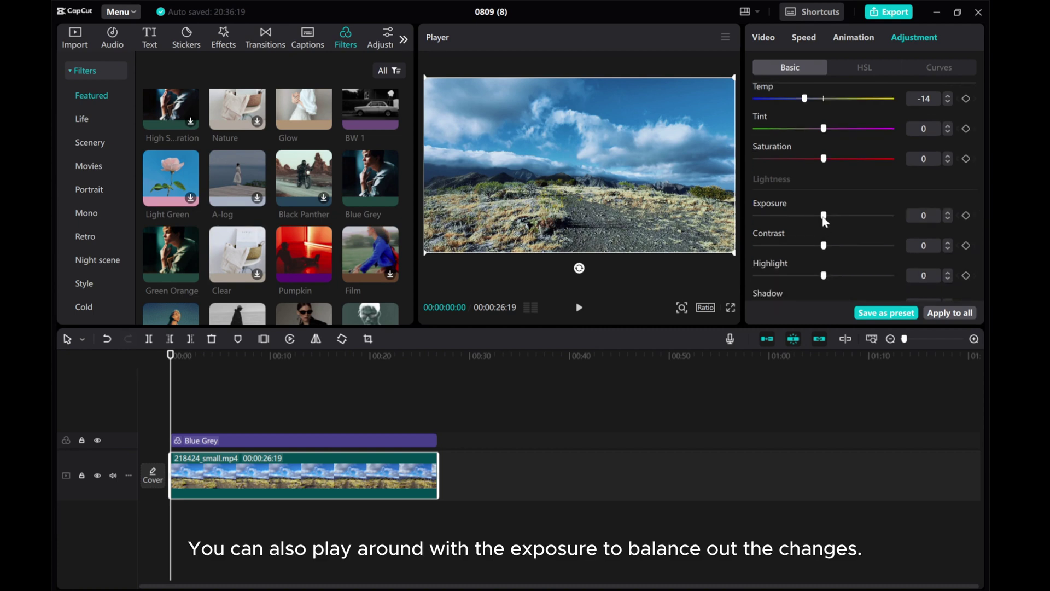
pyautogui.moveTo(822, 216); pyautogui.dragTo(829, 220)
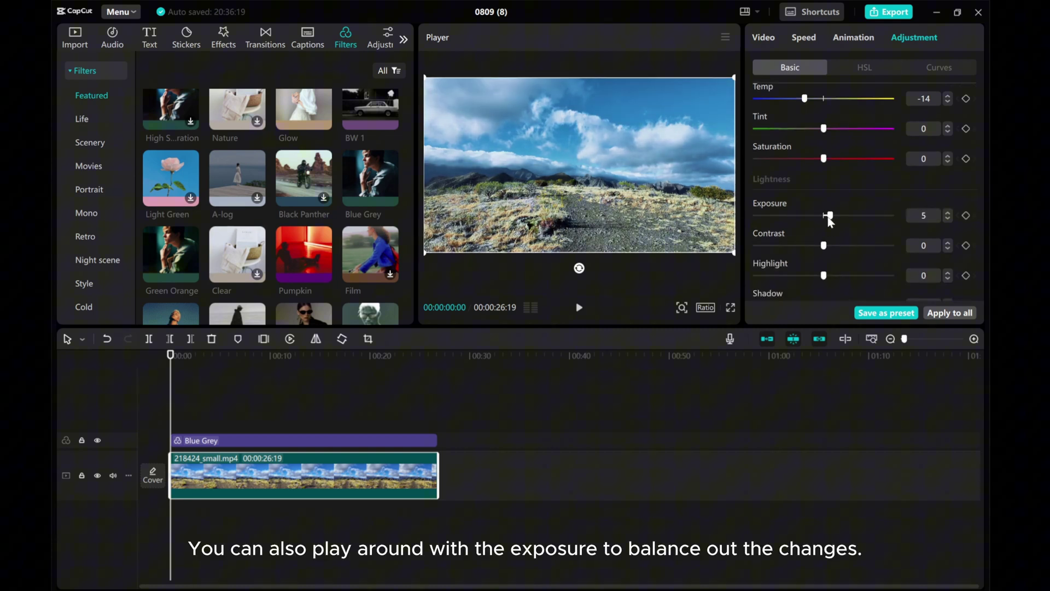
pyautogui.scroll(-1, 800, 237)
pyautogui.scroll(-1, 802, 225)
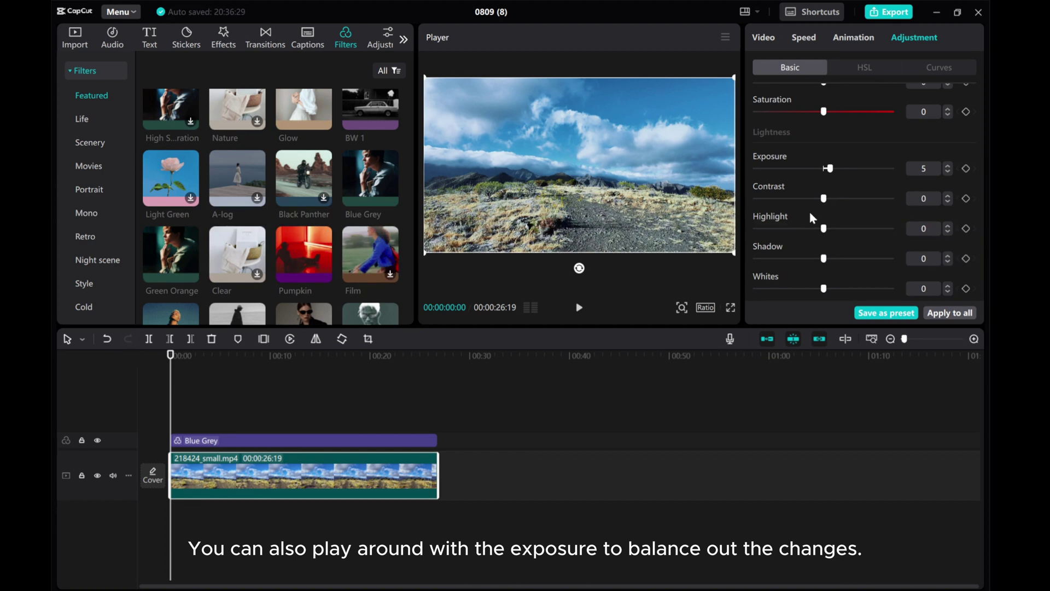
pyautogui.moveTo(829, 169); pyautogui.dragTo(833, 168)
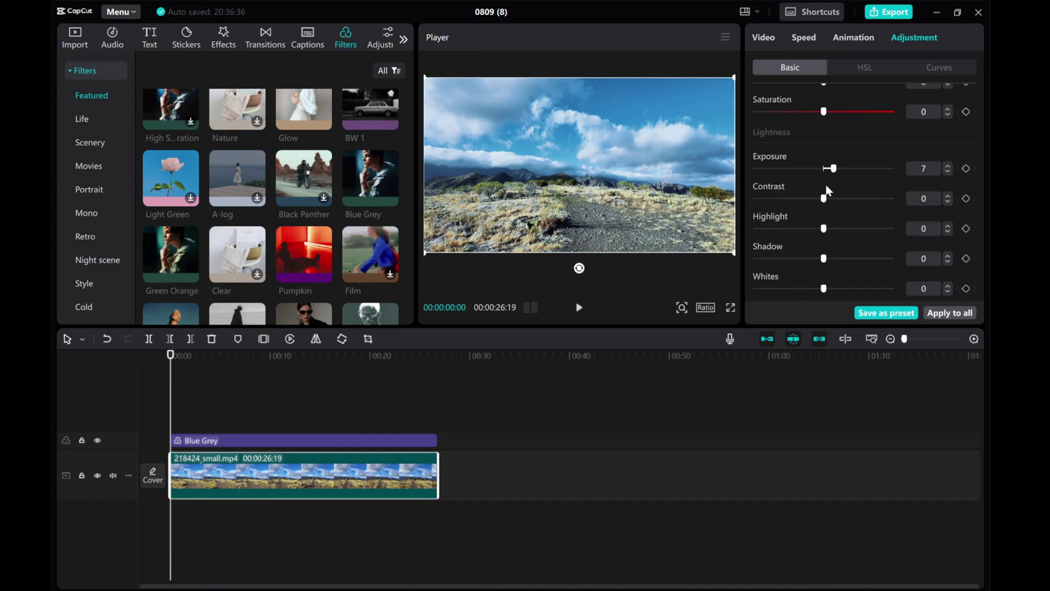
pyautogui.scroll(1, 822, 197)
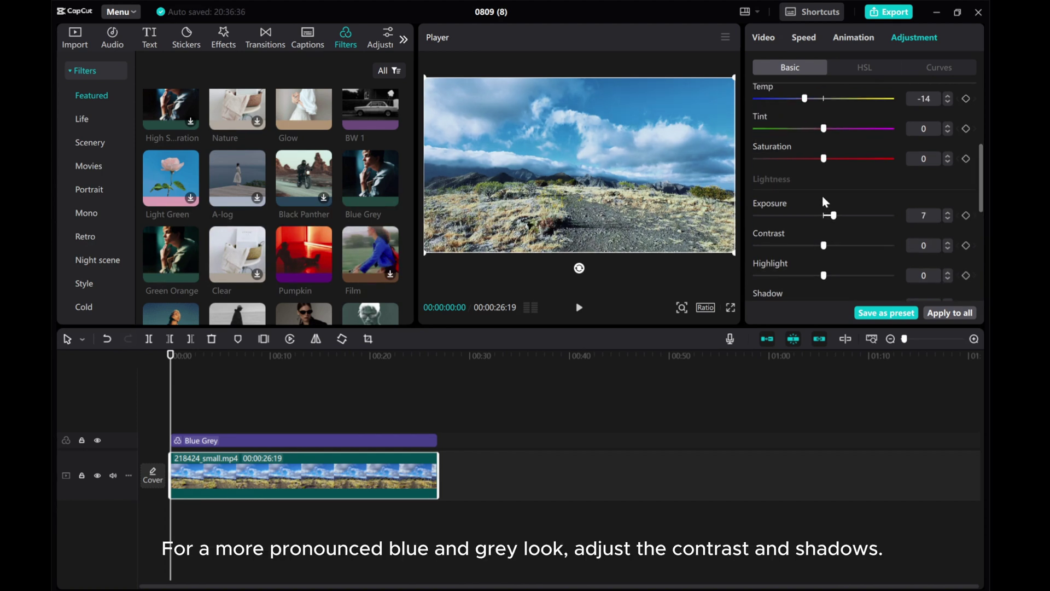
# - Lower the landscape clip's contrast to -14
pyautogui.moveTo(819, 249); pyautogui.dragTo(804, 247)
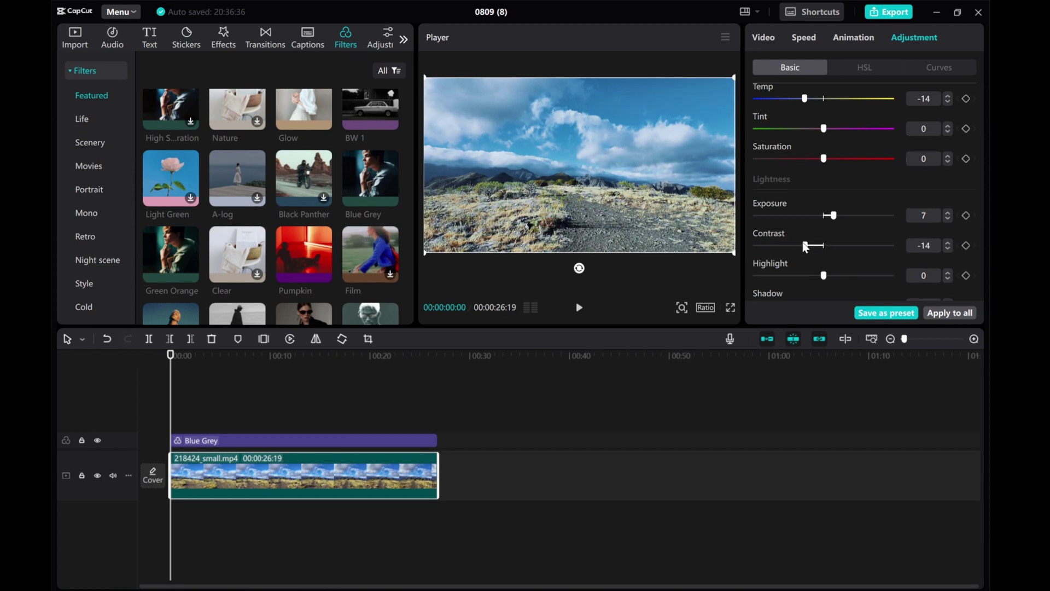
pyautogui.moveTo(805, 248); pyautogui.dragTo(804, 259)
pyautogui.scroll(-1, 820, 255)
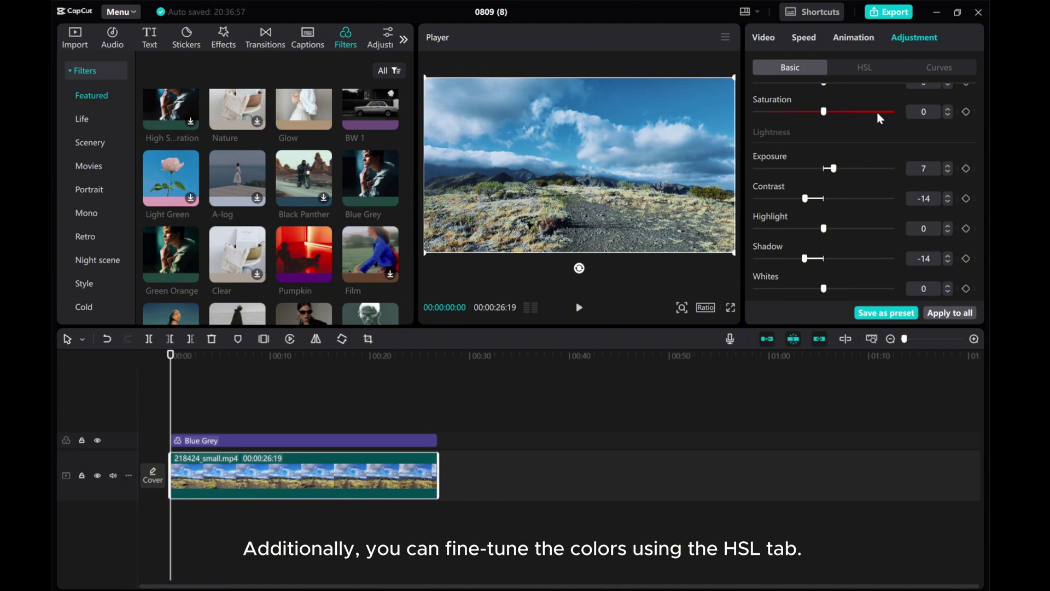
# - In HSL, set the orange tones' saturation to -67
pyautogui.click(863, 69)
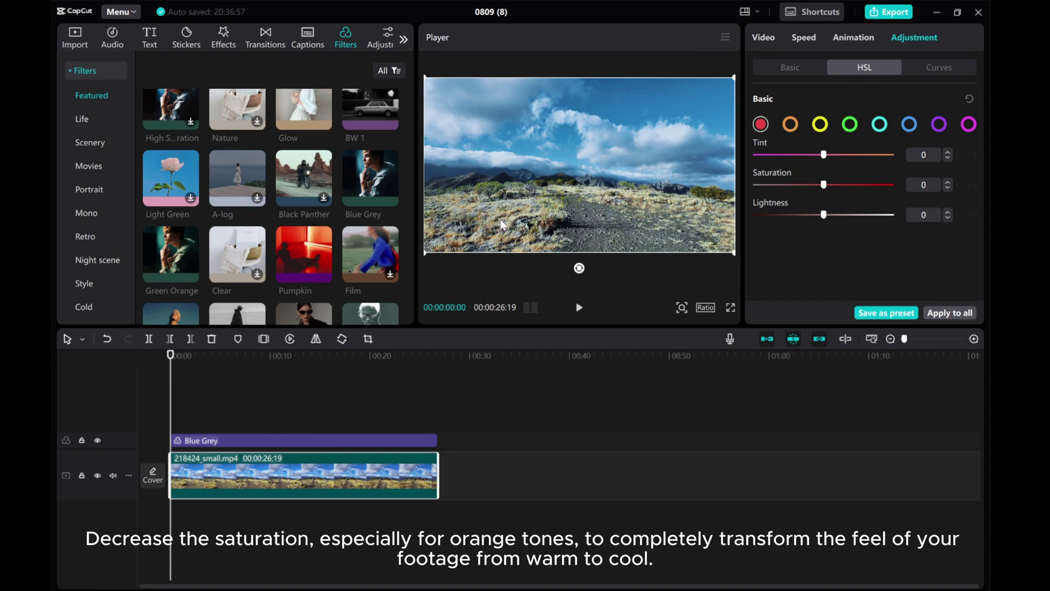
pyautogui.click(790, 126)
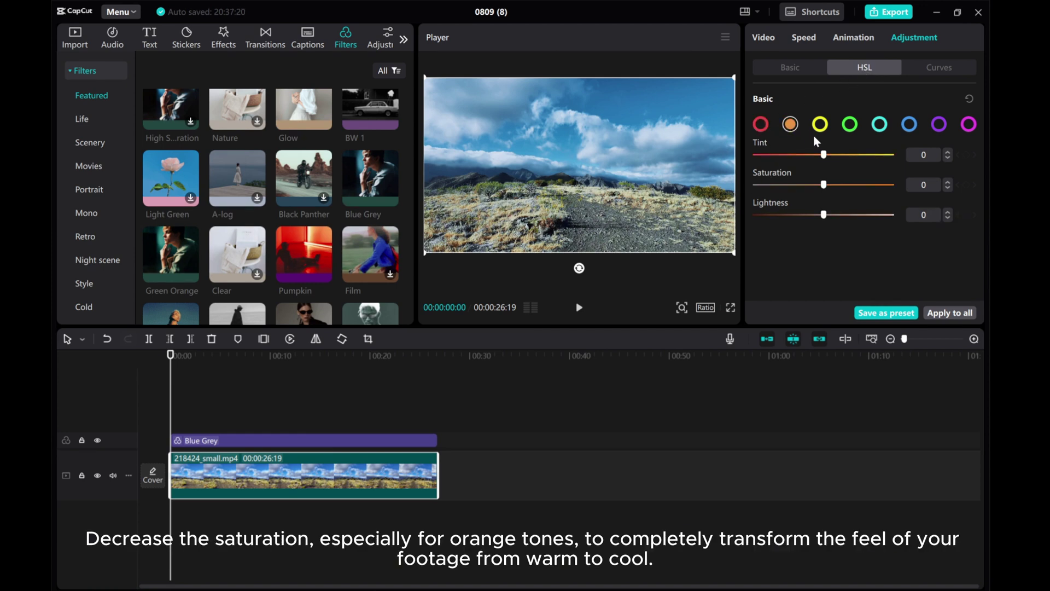
pyautogui.moveTo(824, 184)
pyautogui.mouseDown()
pyautogui.moveTo(793, 186)
pyautogui.moveTo(800, 187)
pyautogui.mouseUp()
pyautogui.moveTo(795, 187); pyautogui.dragTo(801, 185)
# - Set yellow saturation to -54 and play back the graded footage
pyautogui.click(819, 124)
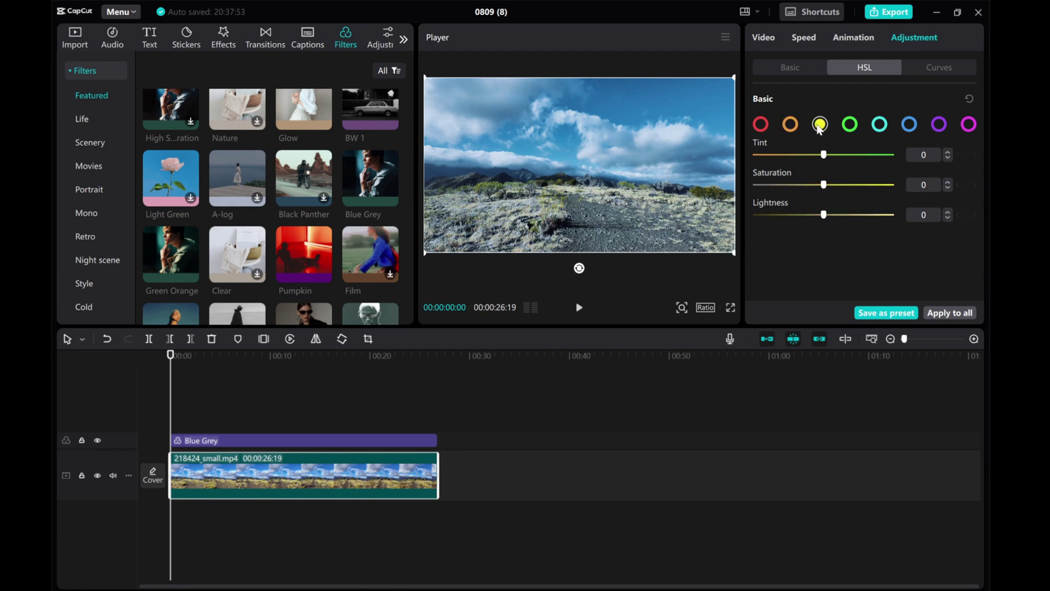
pyautogui.moveTo(824, 186); pyautogui.dragTo(785, 186)
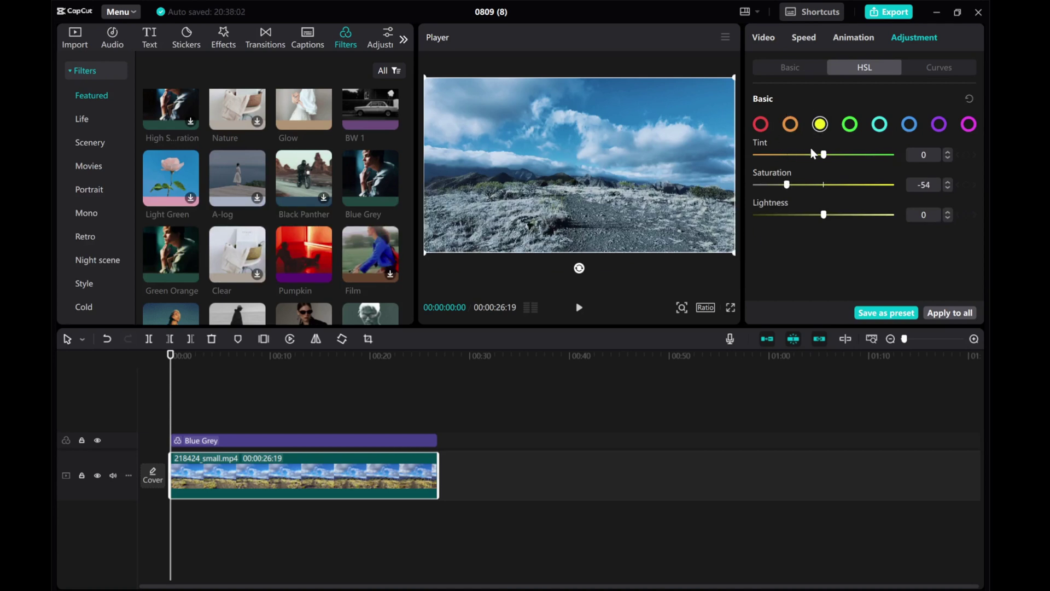
pyautogui.click(578, 307)
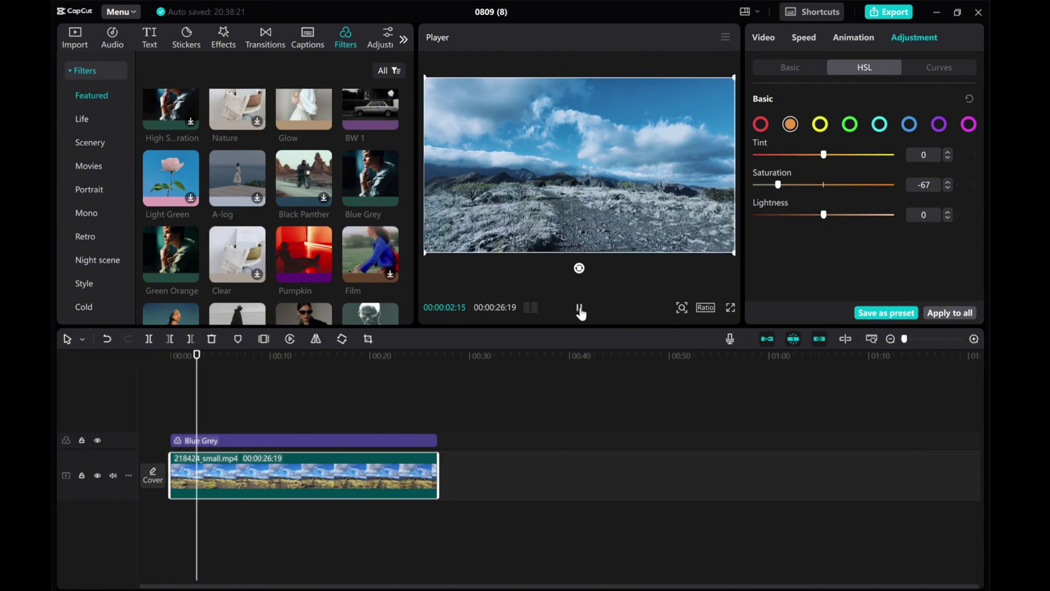